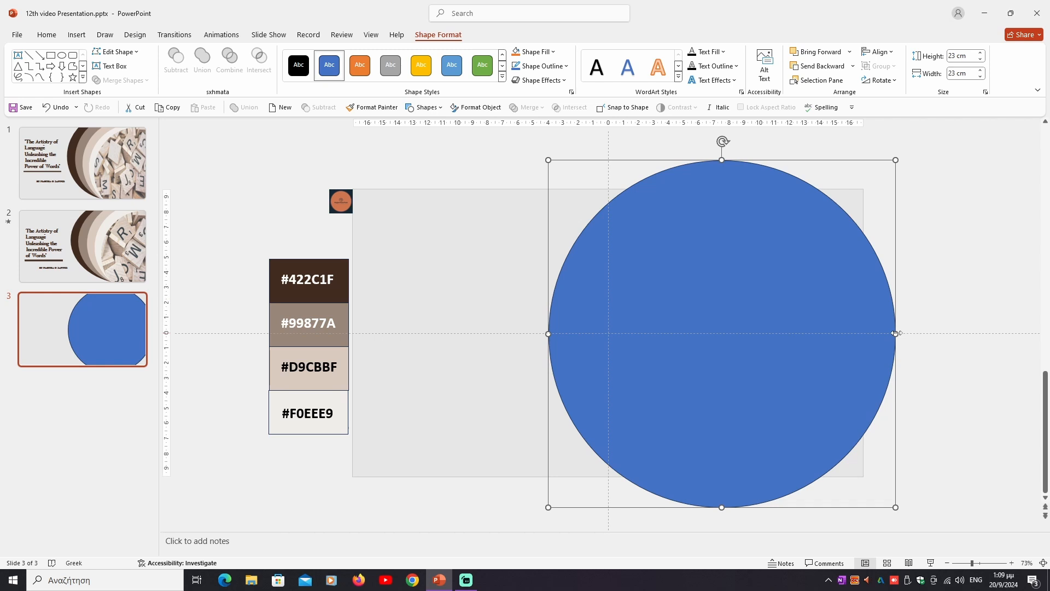
# - Stretch the blue circle into an oval 27 cm wide and about 23.95 cm high, extending past the slide's upper and lower edges
pyautogui.moveTo(898, 332); pyautogui.dragTo(956, 324)
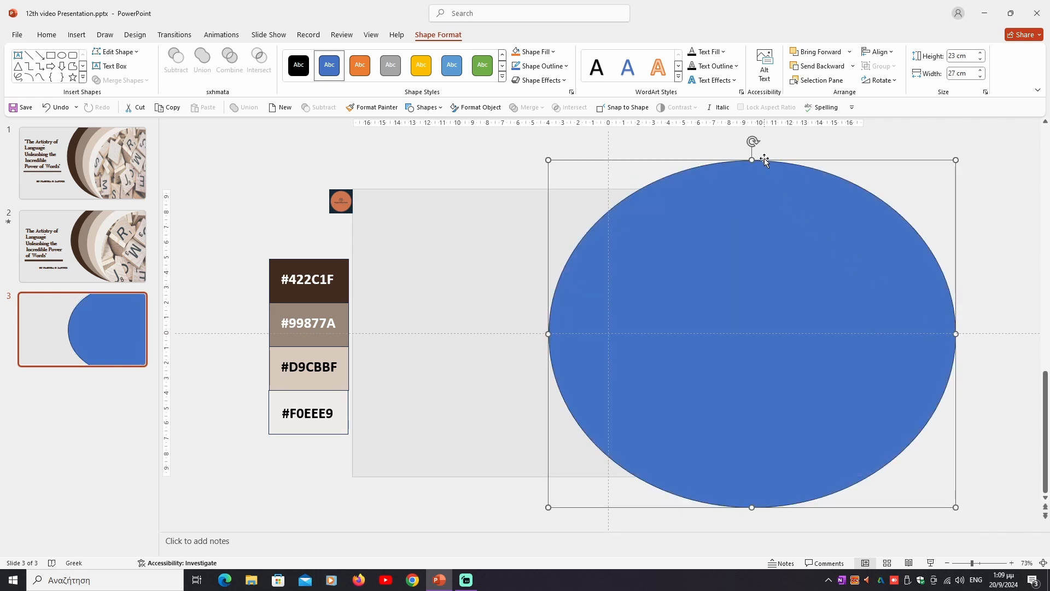
pyautogui.moveTo(752, 161); pyautogui.dragTo(752, 148)
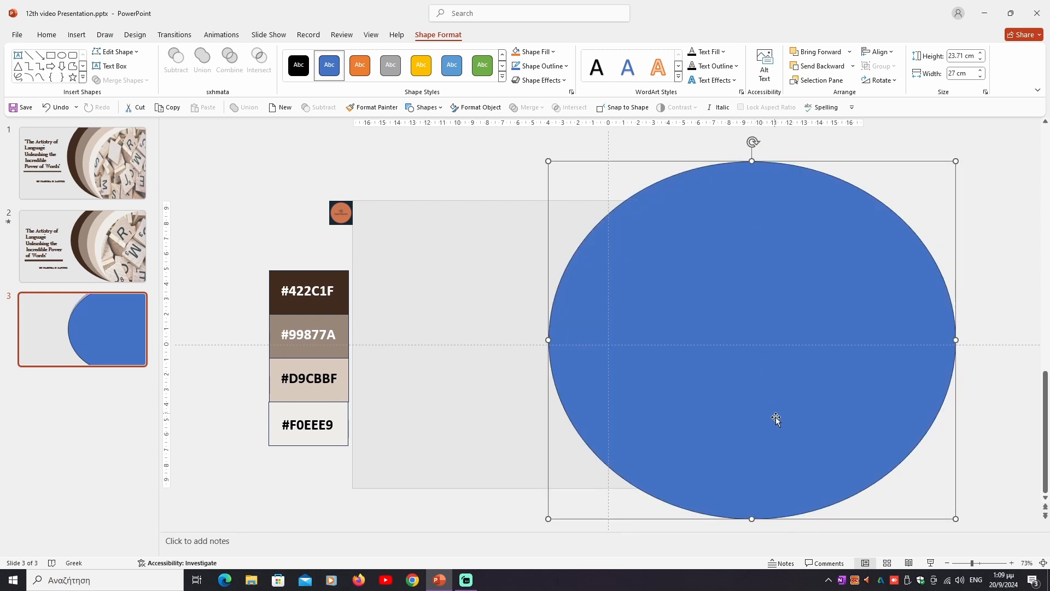
pyautogui.moveTo(752, 519); pyautogui.dragTo(752, 522)
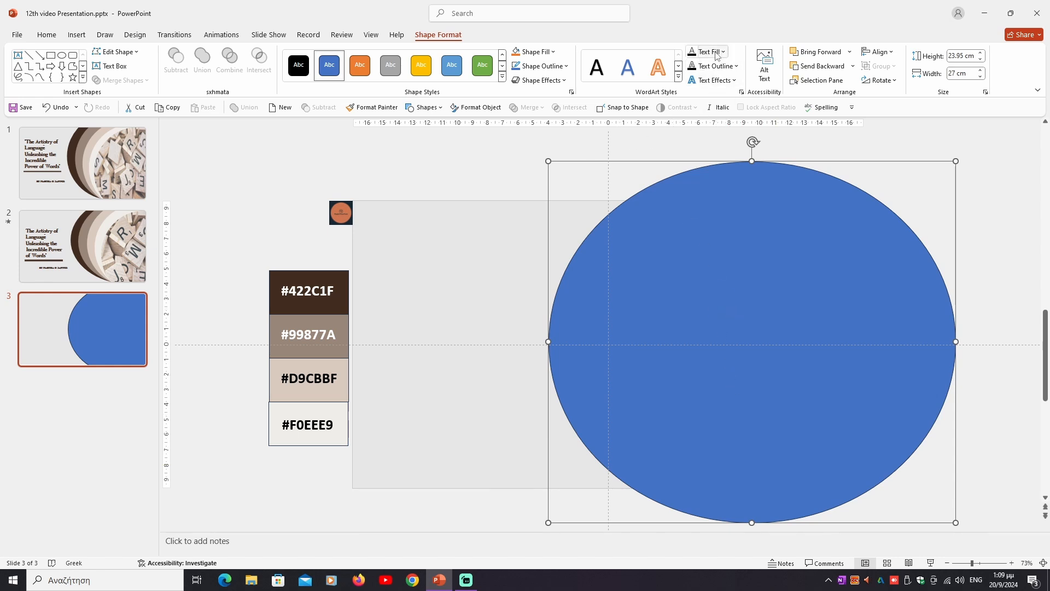
# - Fill the blue oval with the #422C1F swatch colour sampled from the palette and remove its outline
pyautogui.click(540, 53)
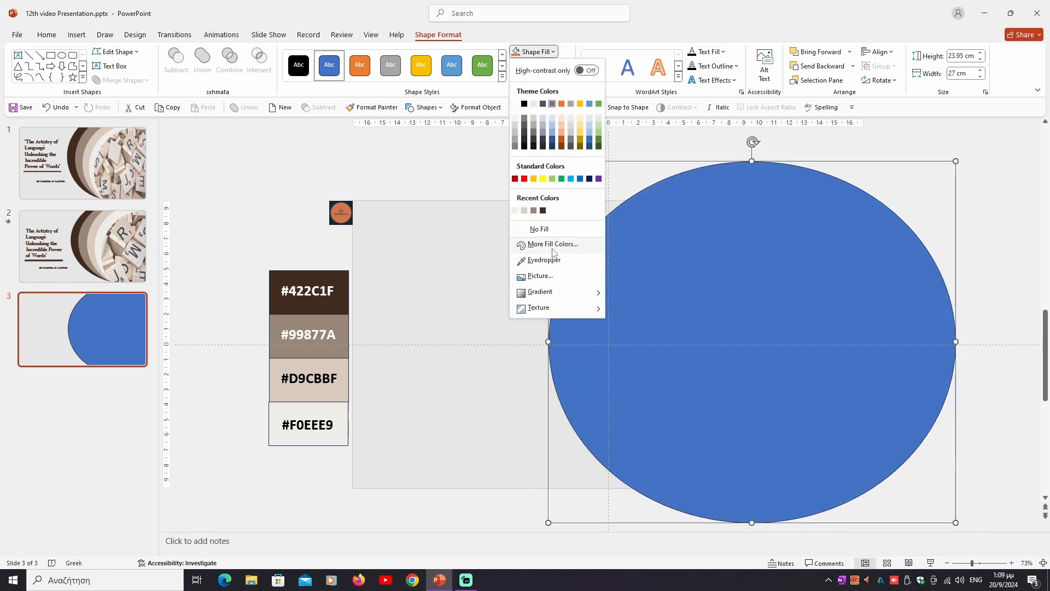
pyautogui.click(553, 260)
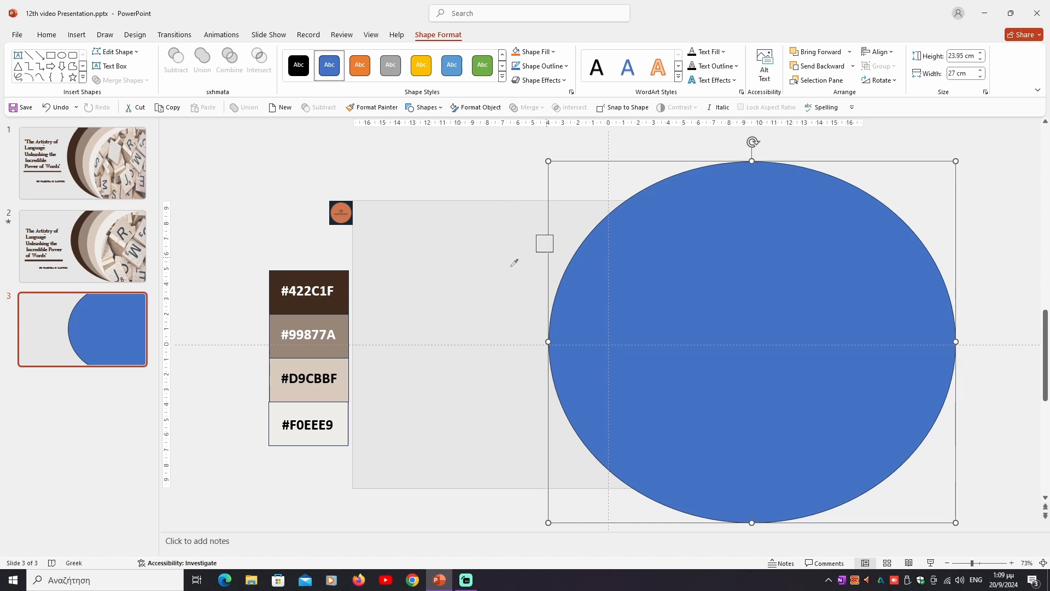
pyautogui.click(337, 274)
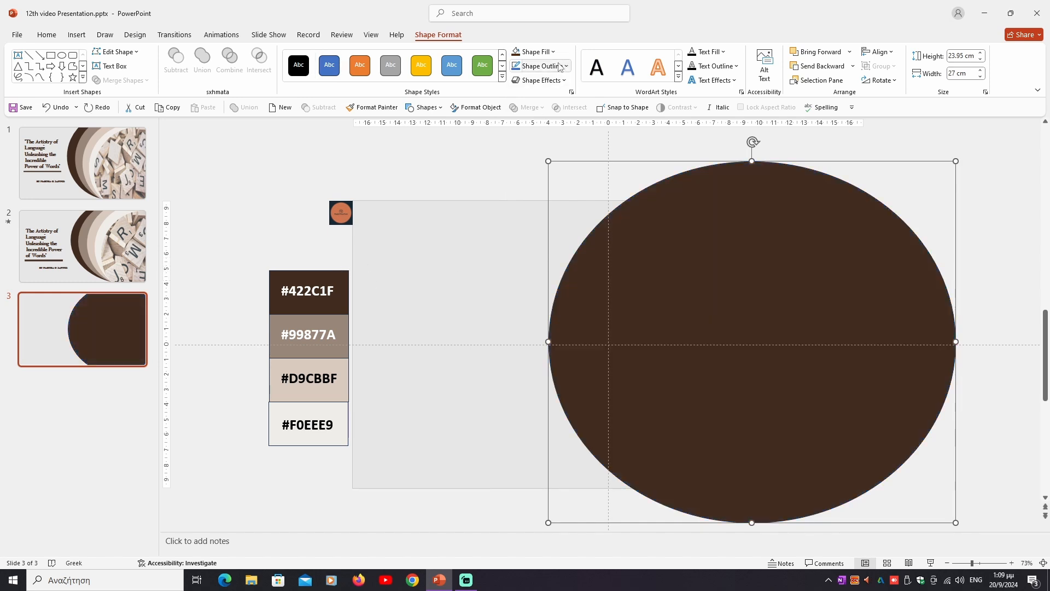
pyautogui.click(558, 71)
pyautogui.click(546, 243)
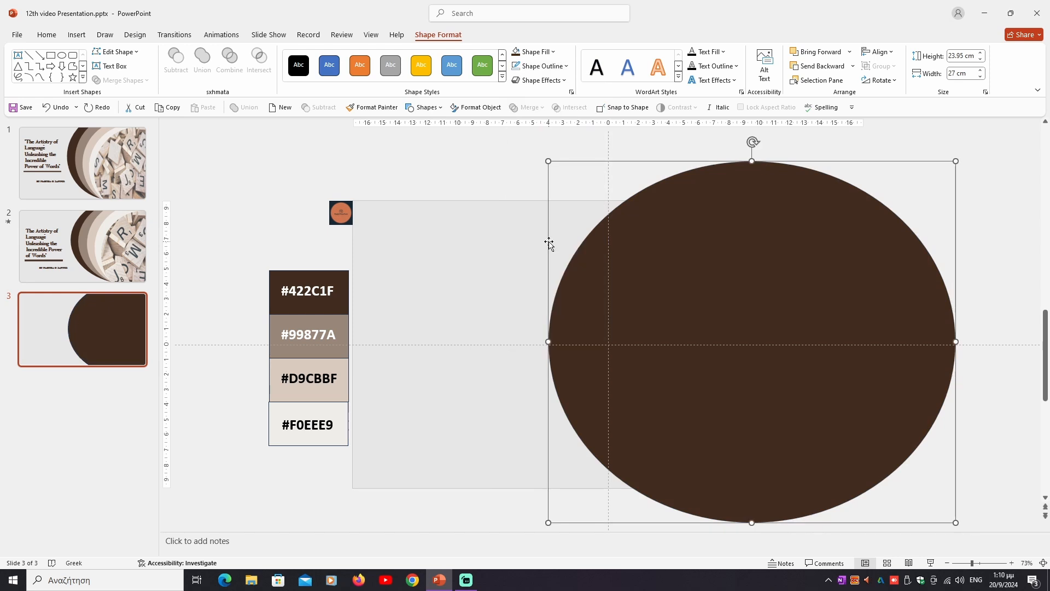
# - Copy the dark brown oval and paste a duplicate over it on slide 3
pyautogui.rightClick(613, 262)
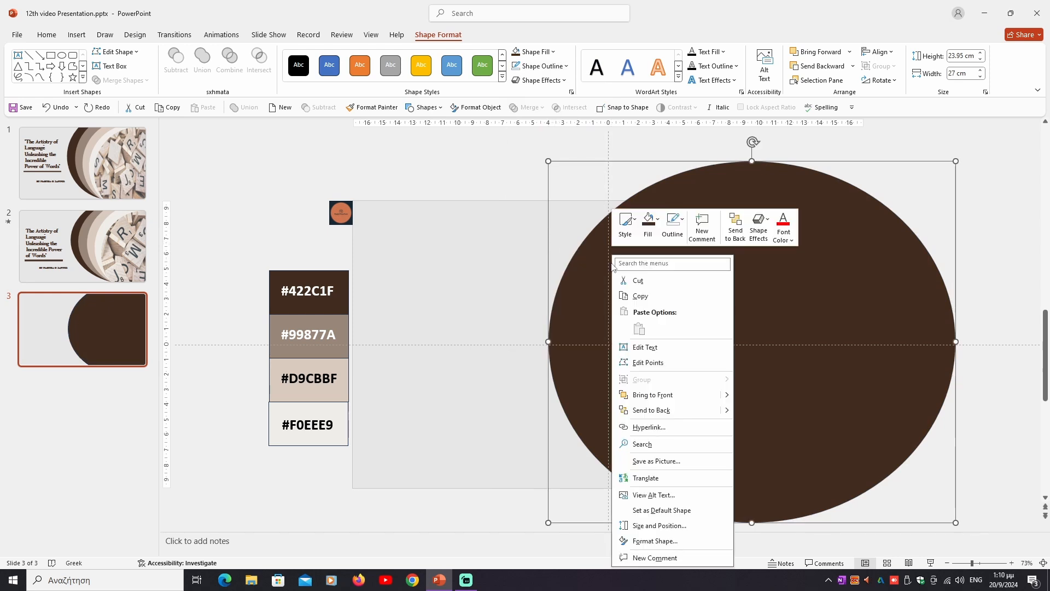
pyautogui.click(640, 296)
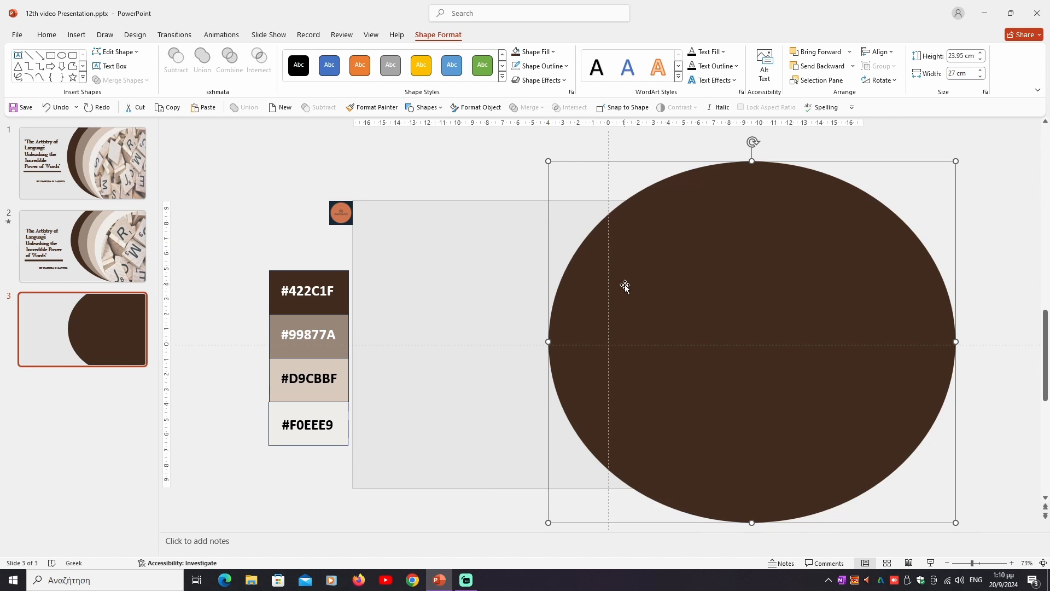
pyautogui.rightClick(625, 289)
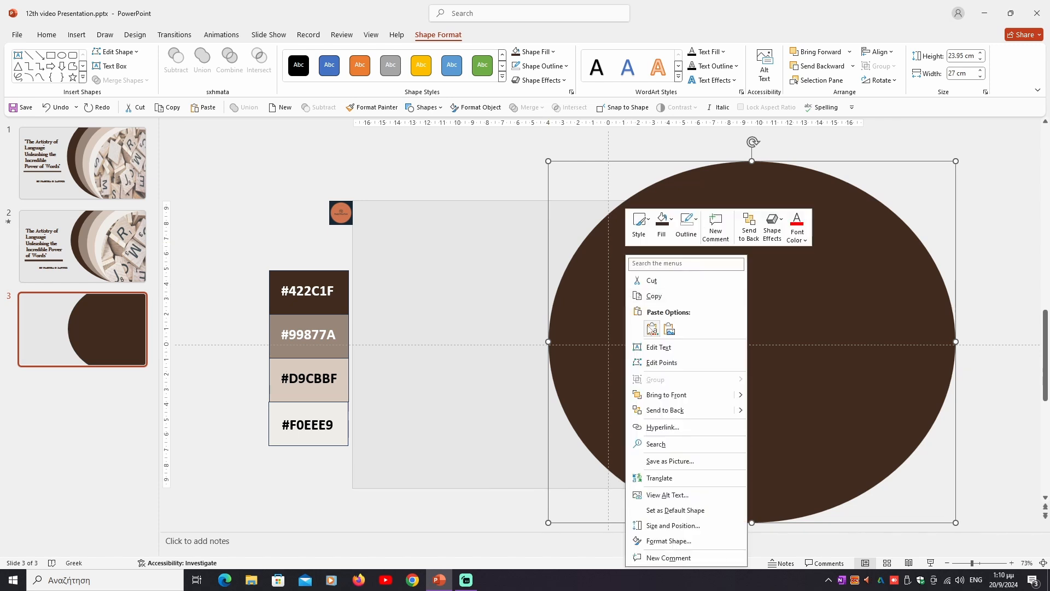
pyautogui.click(652, 329)
# - Fill the pasted oval with the #99877A palette colour and shift it right, leaving a dark brown crescent exposed
pyautogui.click(546, 52)
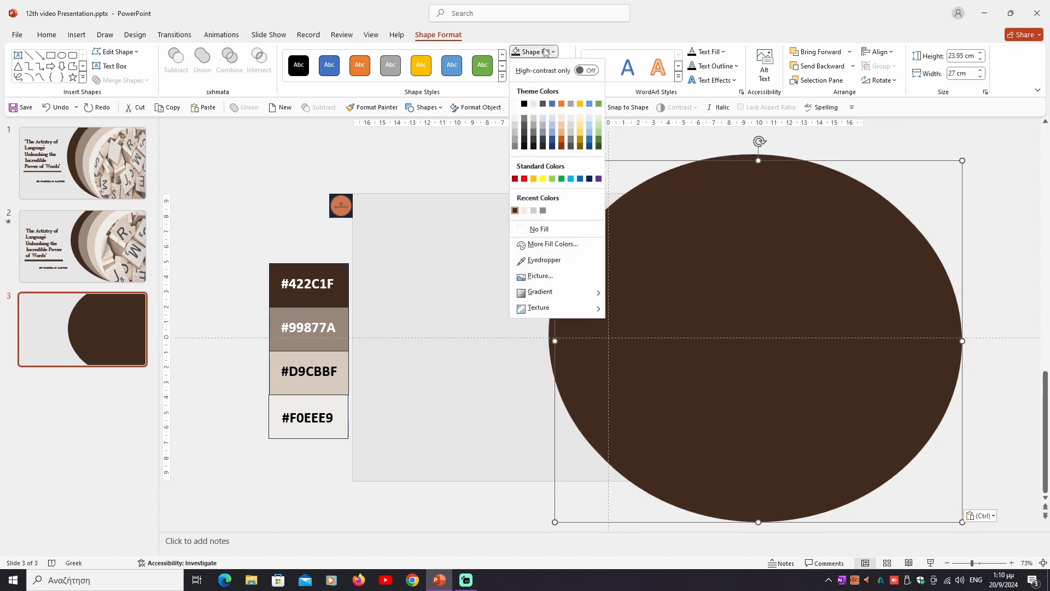
pyautogui.click(551, 261)
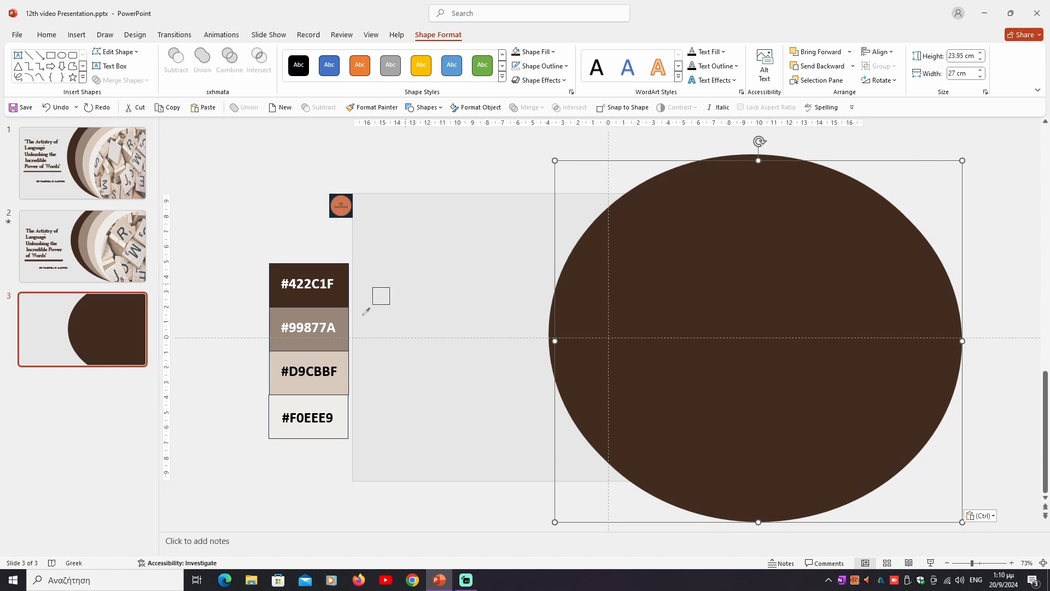
pyautogui.click(340, 315)
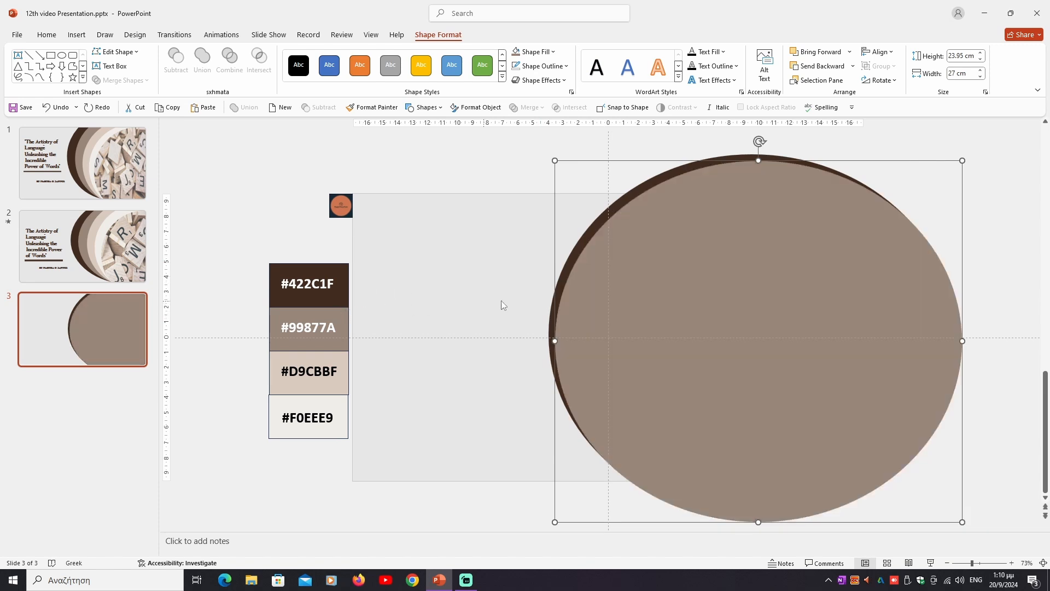
pyautogui.moveTo(642, 302); pyautogui.dragTo(663, 300)
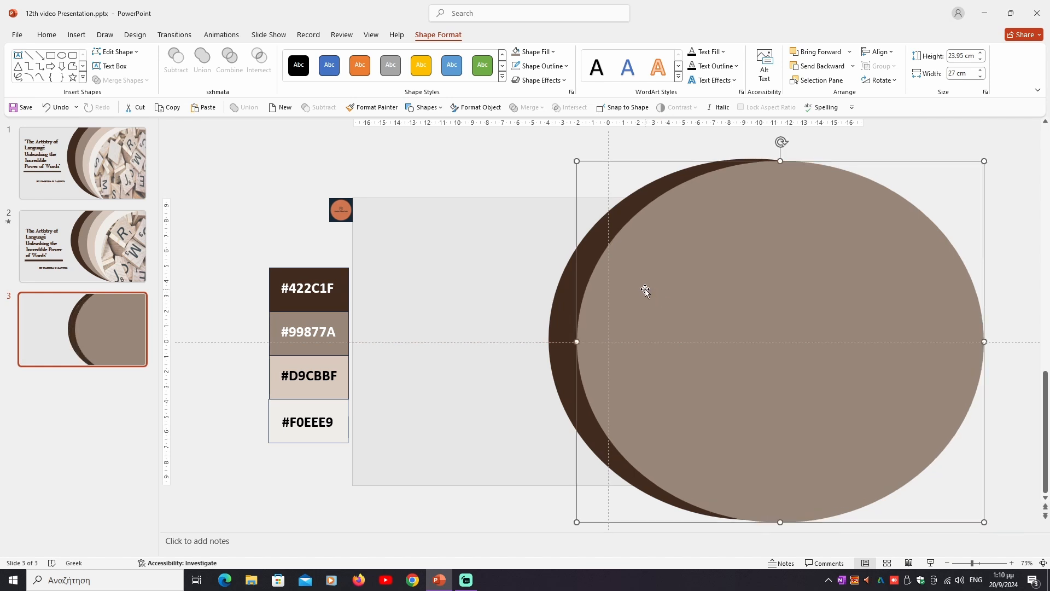
# - Paste another copy of the dark brown oval on top of the two existing ovals
pyautogui.rightClick(645, 289)
pyautogui.click(671, 326)
pyautogui.hotkey('ctrl', 'z')
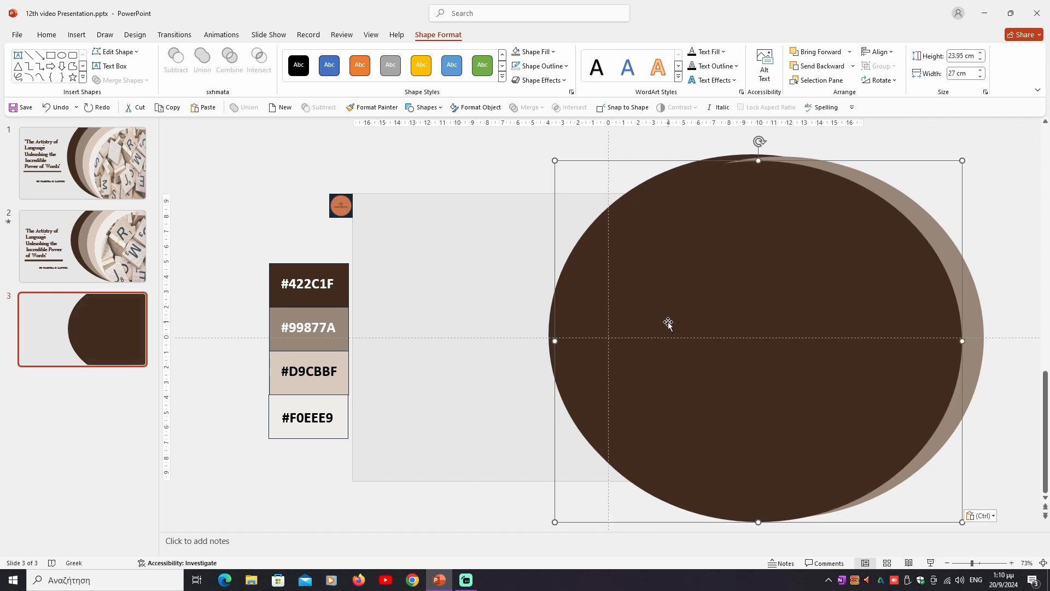
# - Fill the third oval with the #D9CBBF palette colour and shift it right, leaving a crescent of the #99877A oval exposed
pyautogui.click(535, 52)
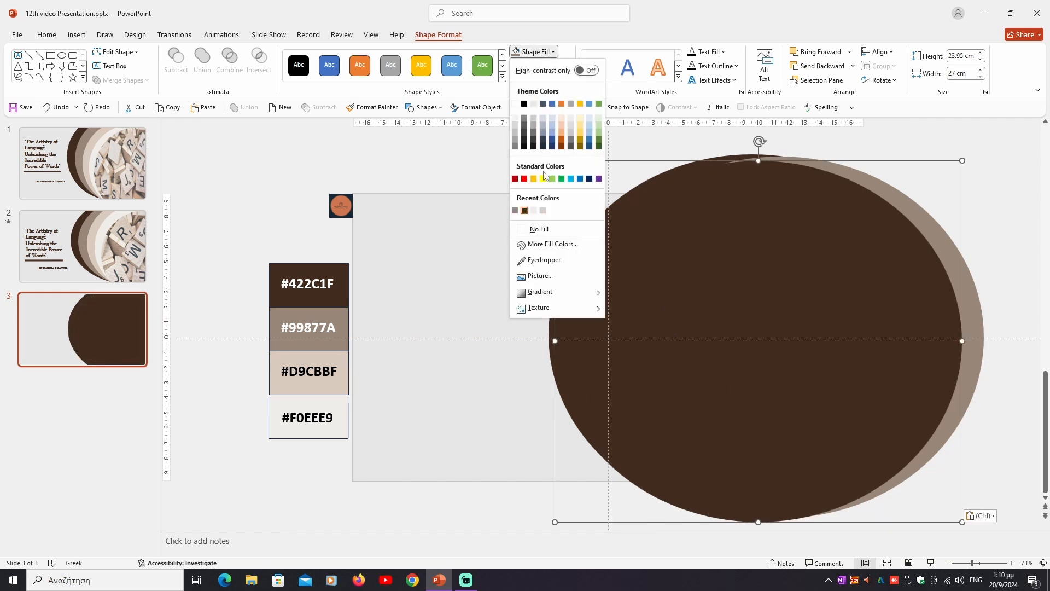
pyautogui.click(552, 262)
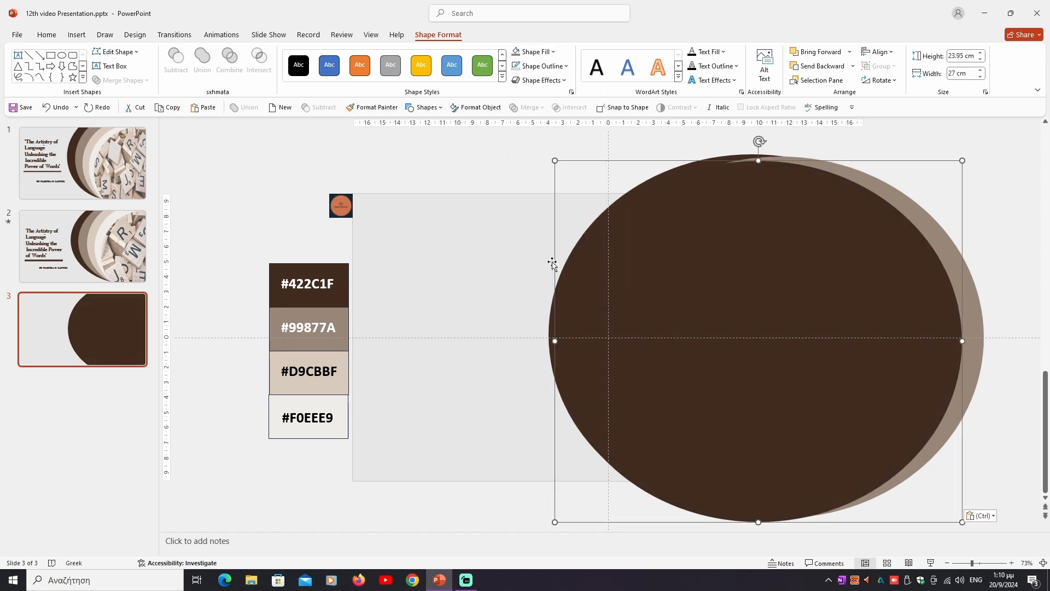
pyautogui.click(340, 355)
pyautogui.moveTo(620, 348); pyautogui.dragTo(680, 346)
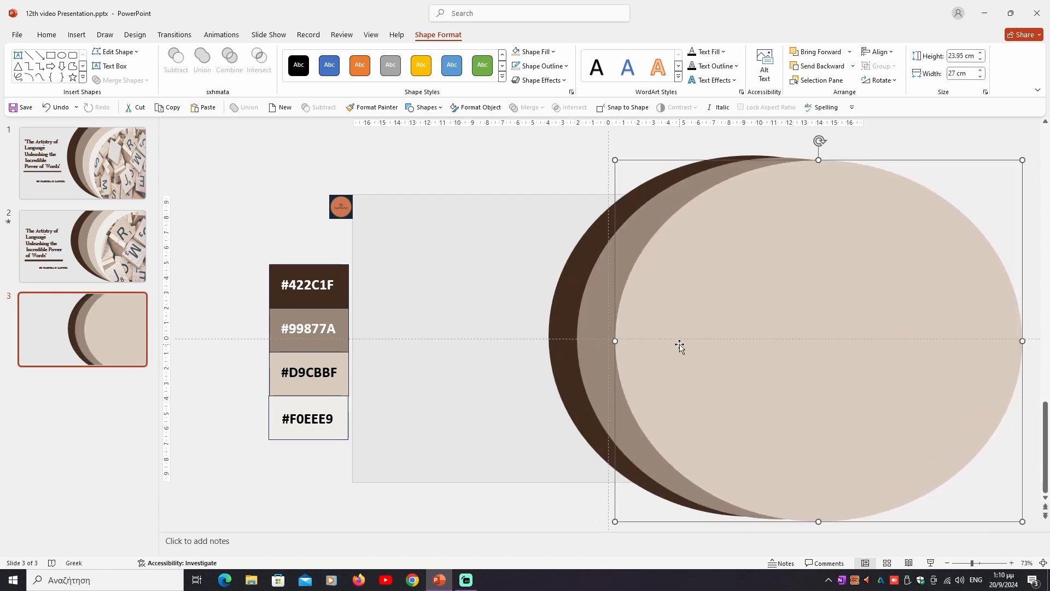
# - Duplicate the #D9CBBF oval by copying and pasting it on the slide
pyautogui.rightClick(706, 247)
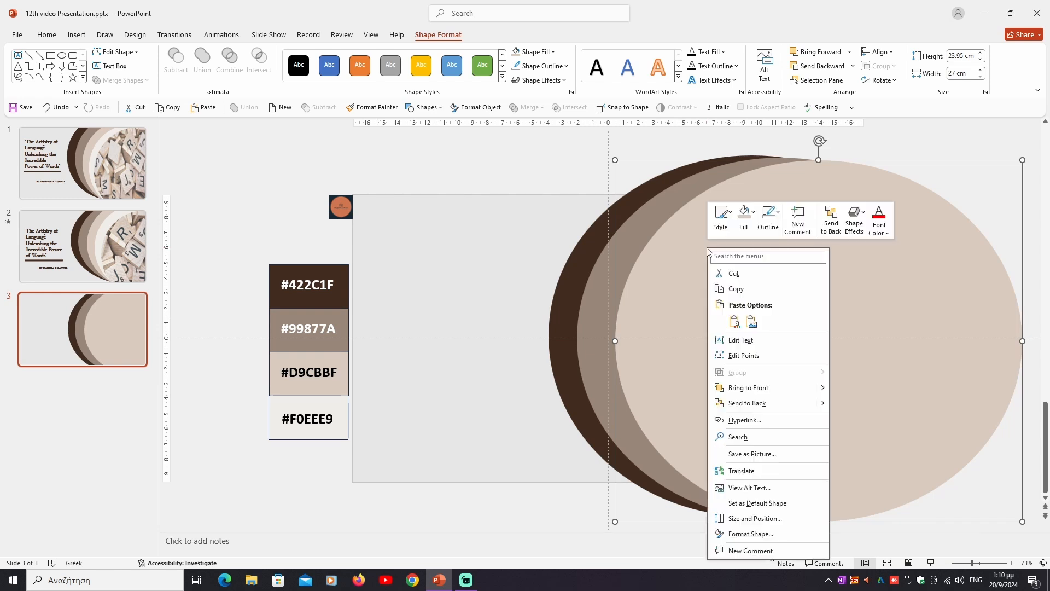
pyautogui.click(743, 289)
pyautogui.rightClick(741, 286)
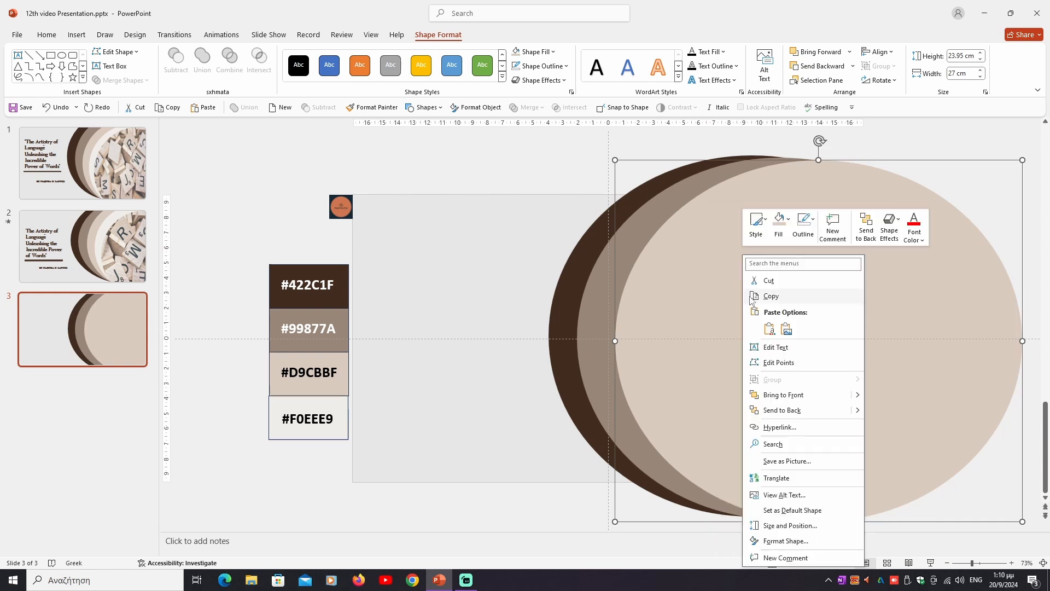
pyautogui.click(764, 329)
# - Fill the fourth oval with the #F0EEE9 palette colour and shift it right, leaving a beige crescent exposed
pyautogui.click(533, 52)
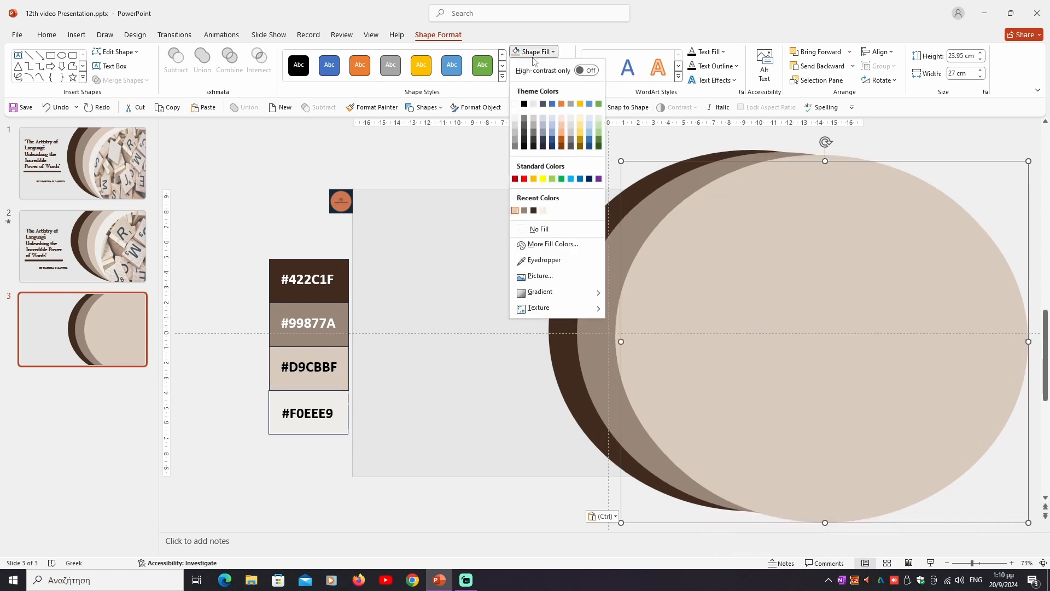
pyautogui.click(544, 260)
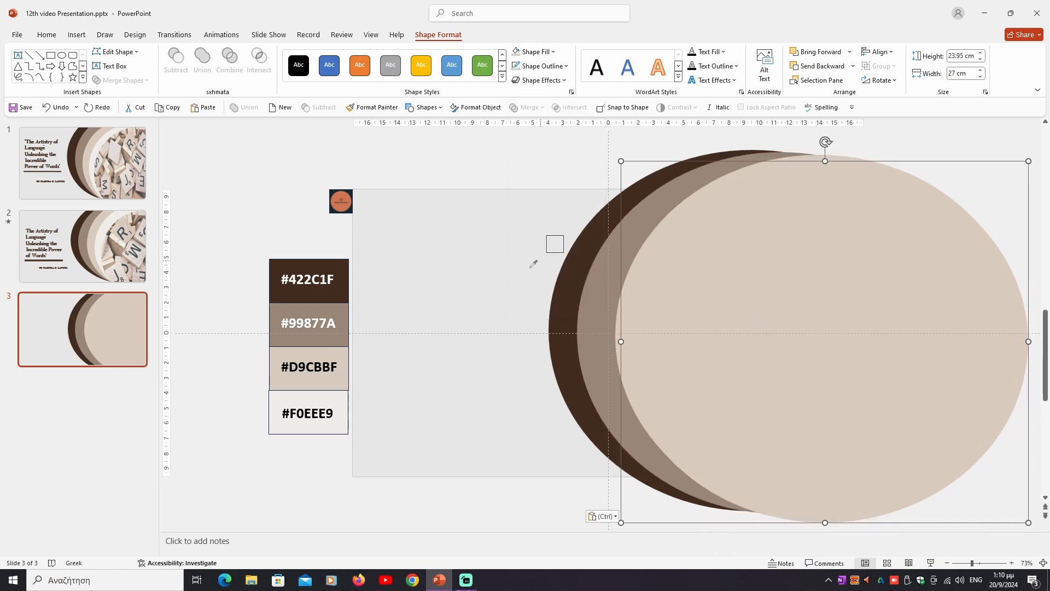
pyautogui.click(338, 404)
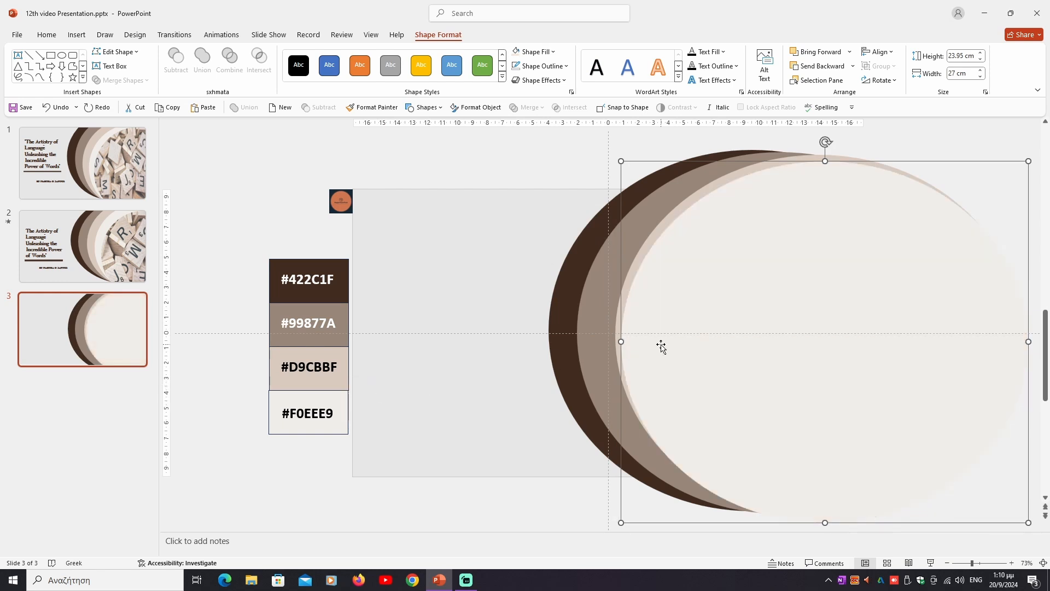
pyautogui.moveTo(662, 346); pyautogui.dragTo(687, 340)
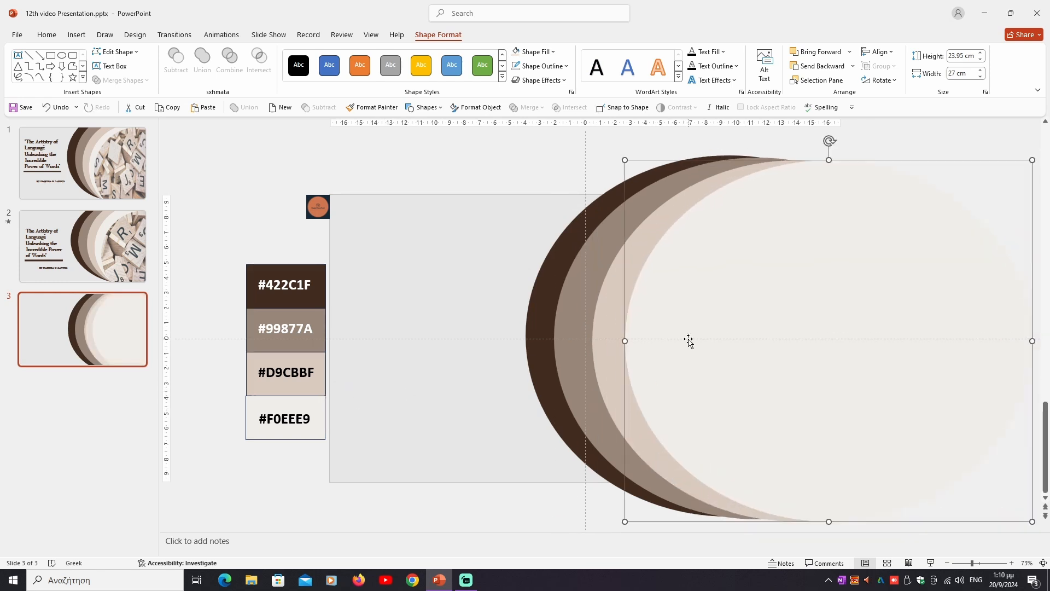
# - Stretch the ovals taller about their centres, making the dark brown one 25.4 cm high and the front #F0EEE9 one 24.46 cm high
pyautogui.click(553, 262)
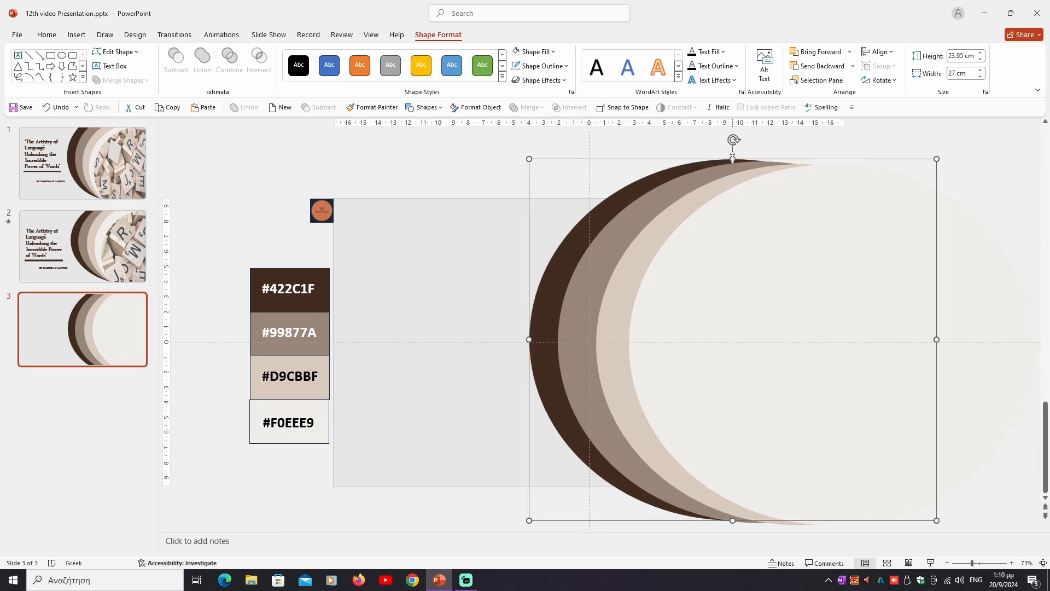
pyautogui.moveTo(733, 158); pyautogui.dragTo(734, 148)
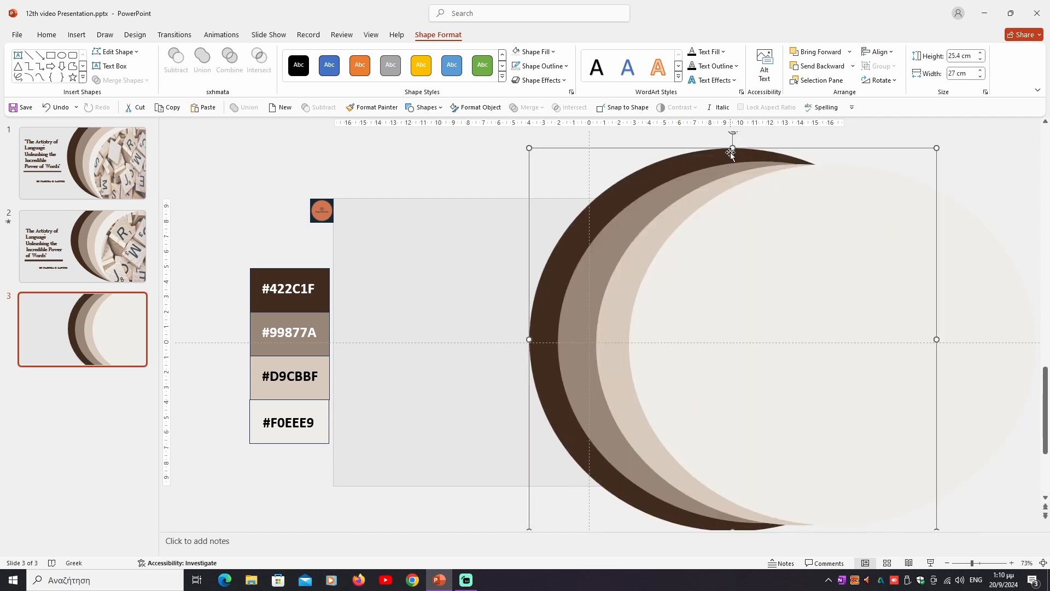
pyautogui.click(692, 185)
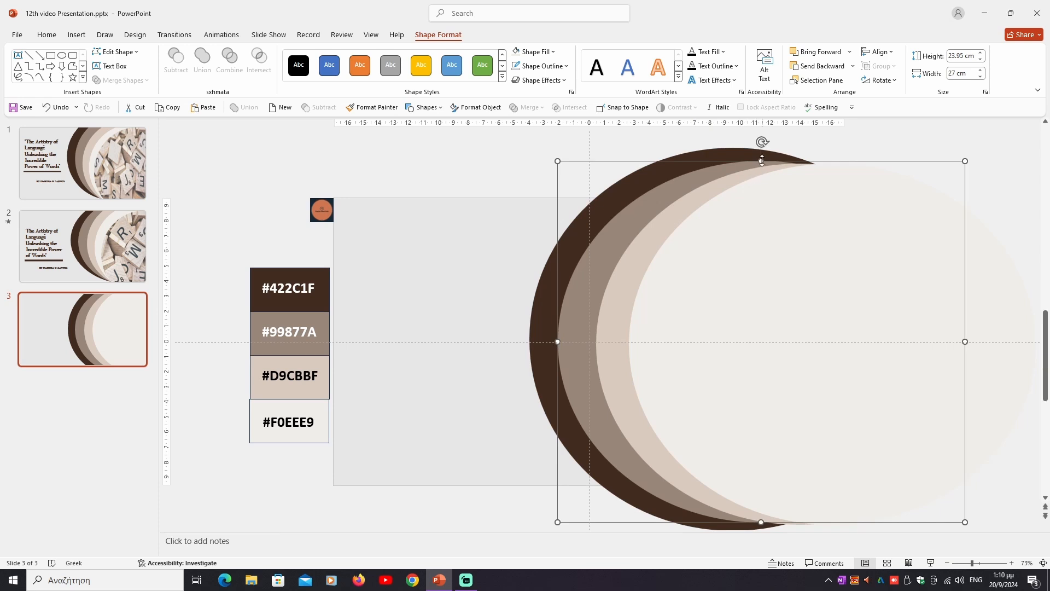
pyautogui.moveTo(762, 160); pyautogui.dragTo(829, 157)
pyautogui.click(701, 195)
pyautogui.click(785, 257)
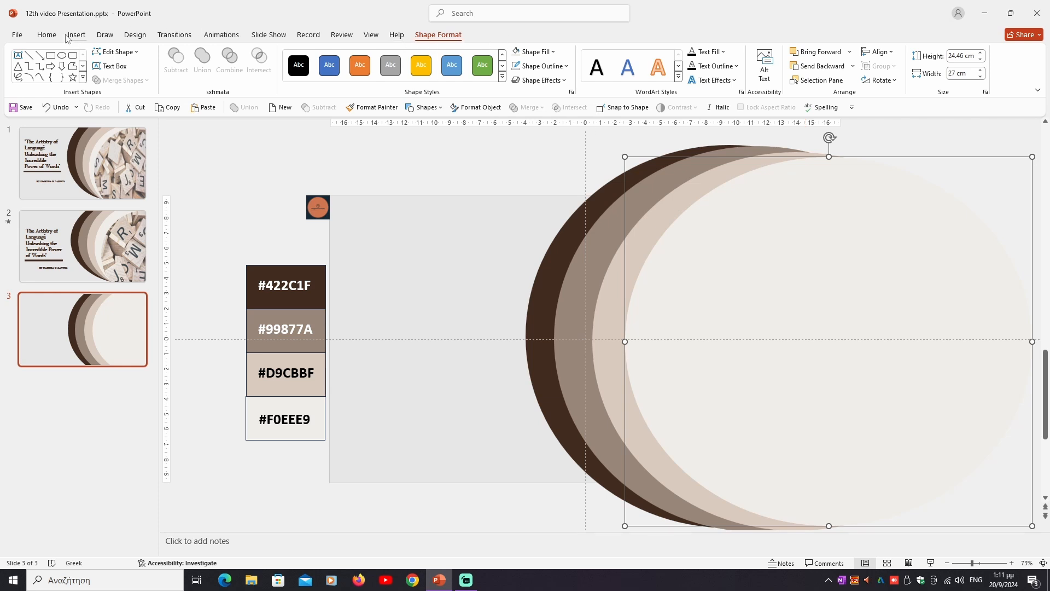
# - Show the Selection pane listing all objects on slide 3
pyautogui.click(46, 37)
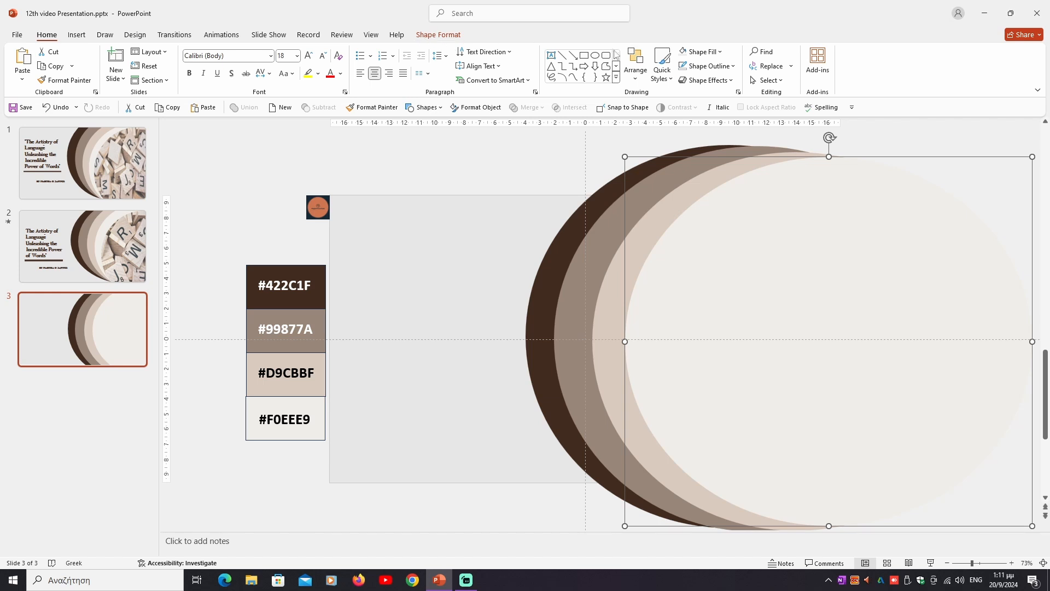
pyautogui.click(769, 80)
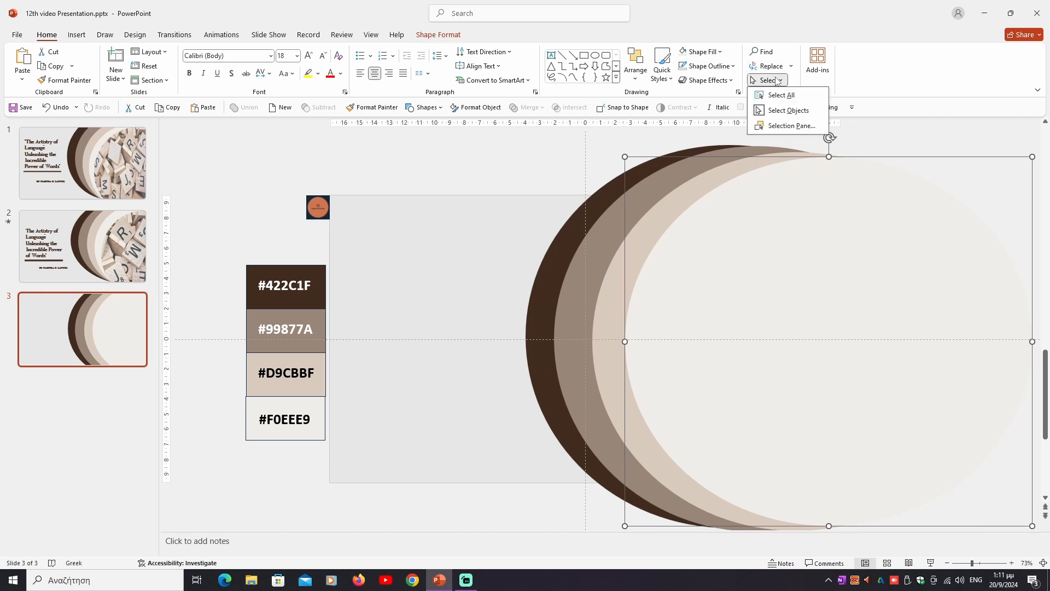
pyautogui.click(791, 125)
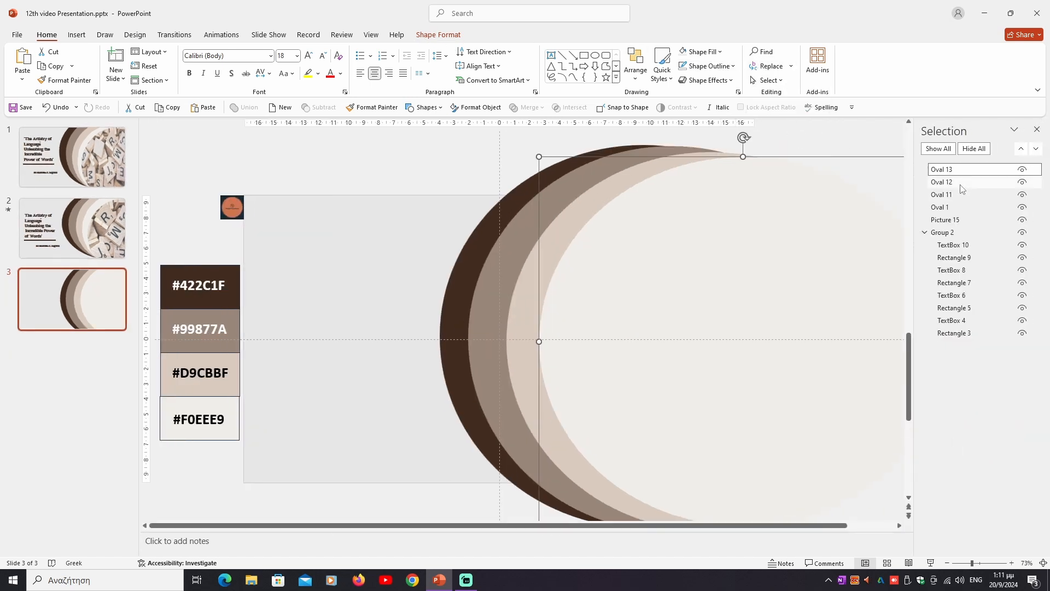
# - Examine the slide's objects one by one from the Selection pane, matching the ovals, logo picture and palette group members to the slide
pyautogui.click(961, 184)
pyautogui.click(961, 195)
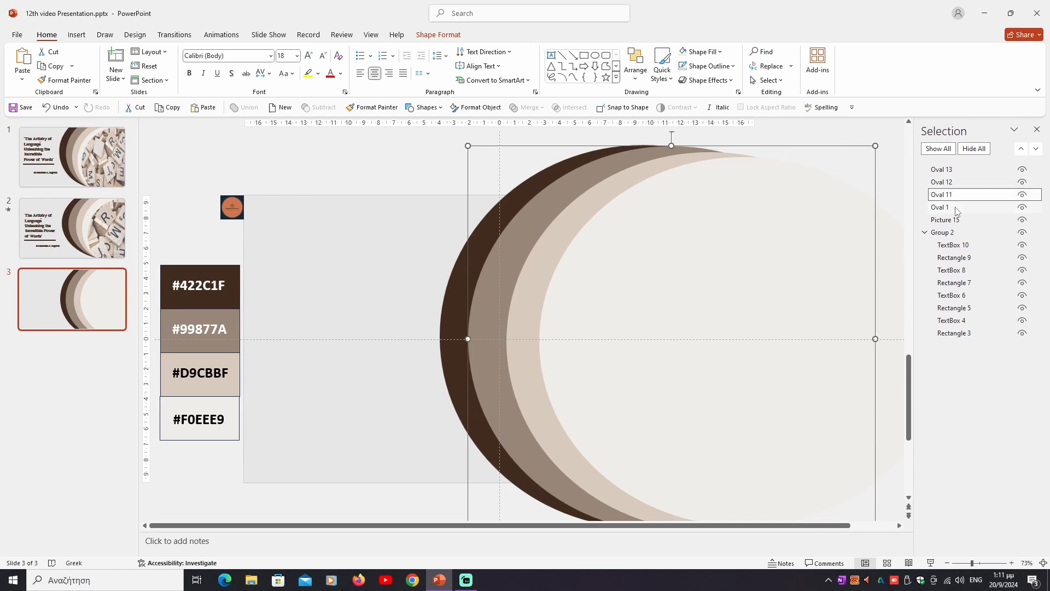
pyautogui.click(957, 208)
pyautogui.click(958, 221)
pyautogui.click(955, 245)
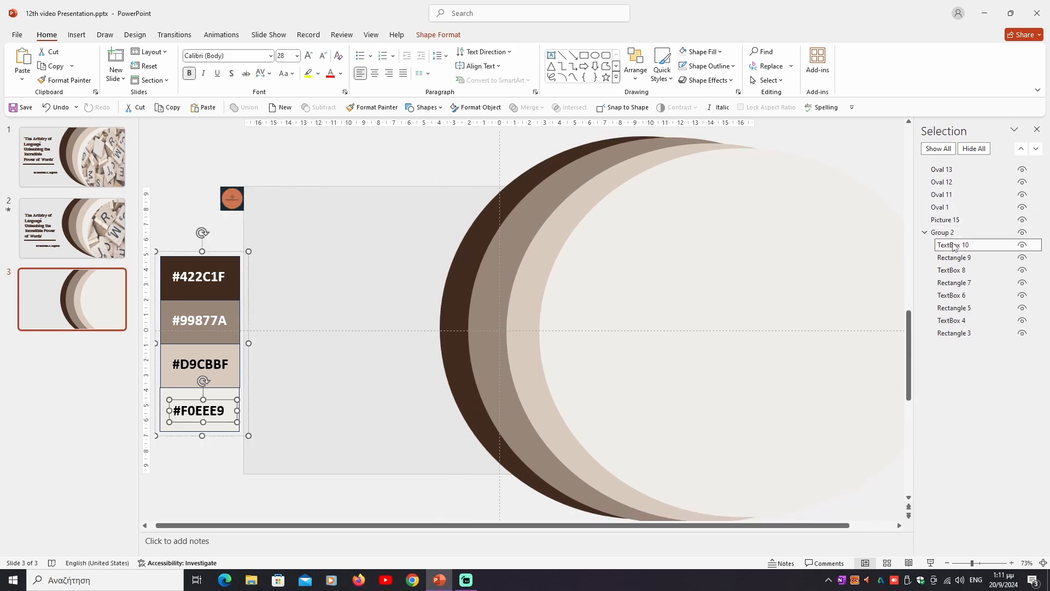
pyautogui.click(955, 258)
pyautogui.click(954, 271)
pyautogui.click(954, 282)
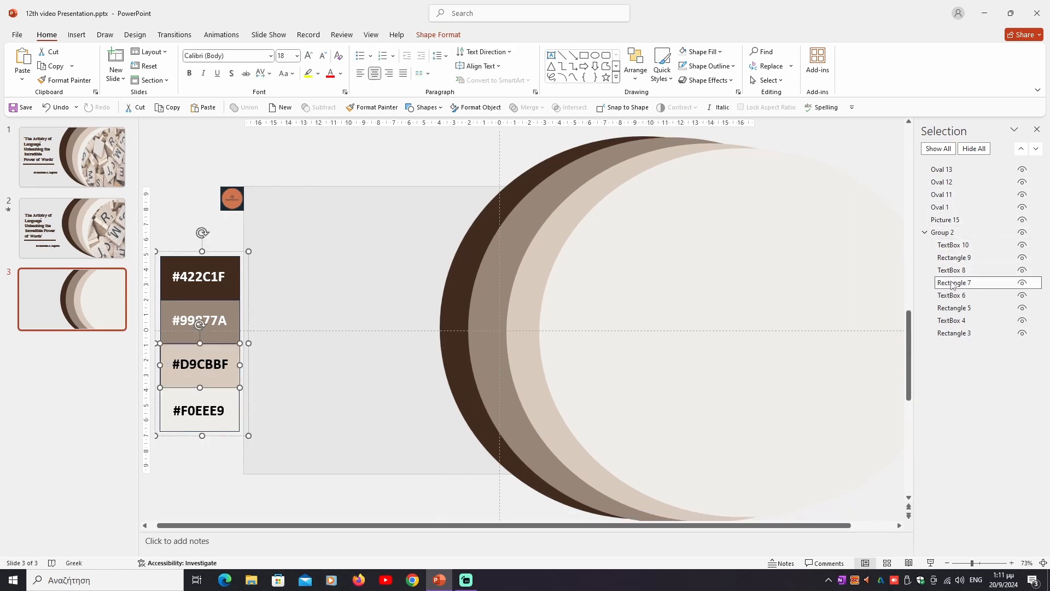
pyautogui.click(952, 296)
pyautogui.click(953, 308)
pyautogui.click(951, 321)
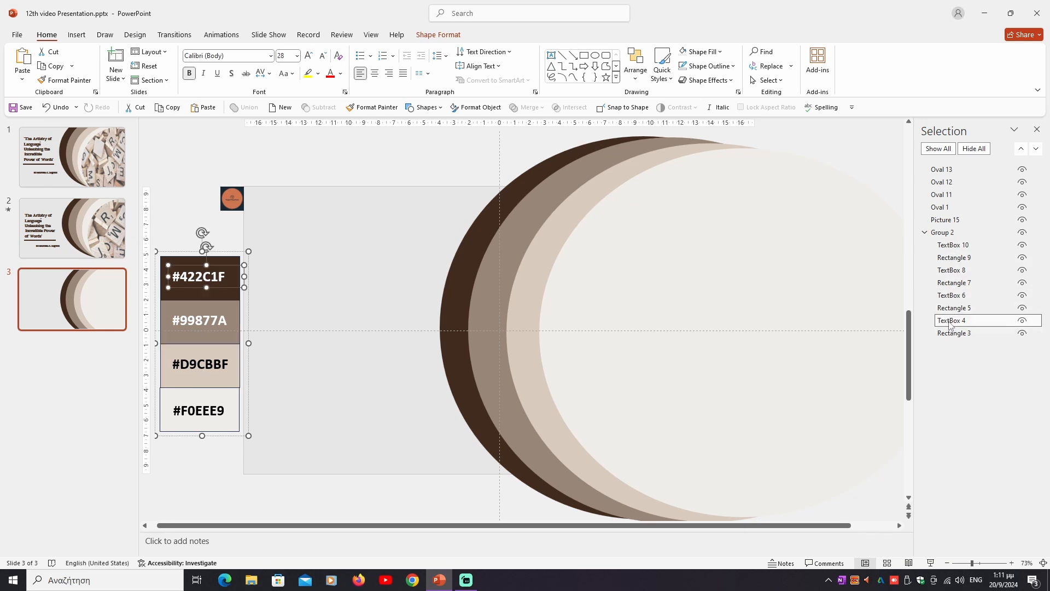
pyautogui.click(950, 334)
pyautogui.click(953, 270)
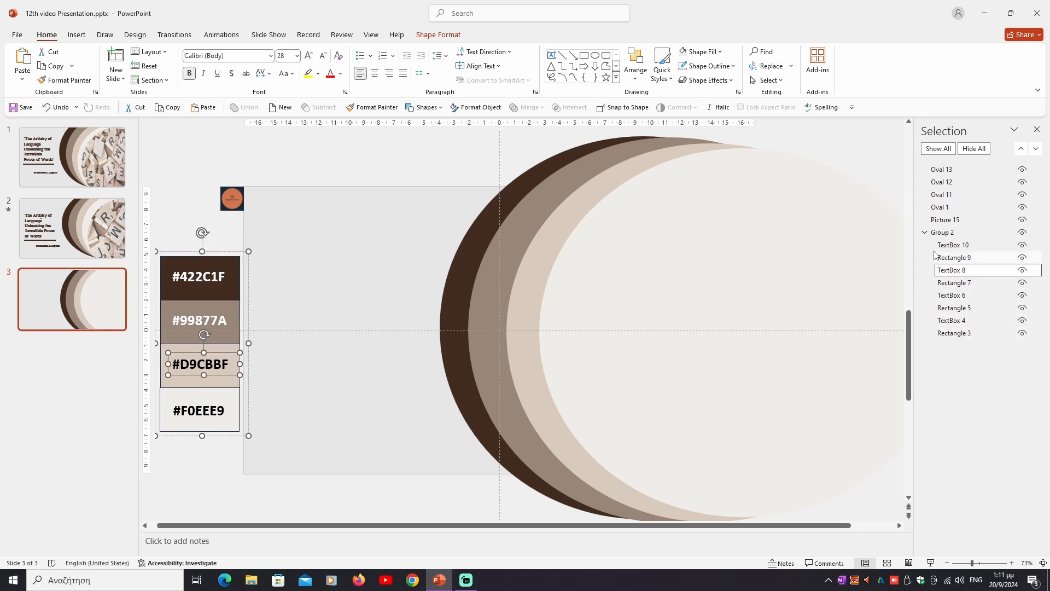
pyautogui.click(955, 258)
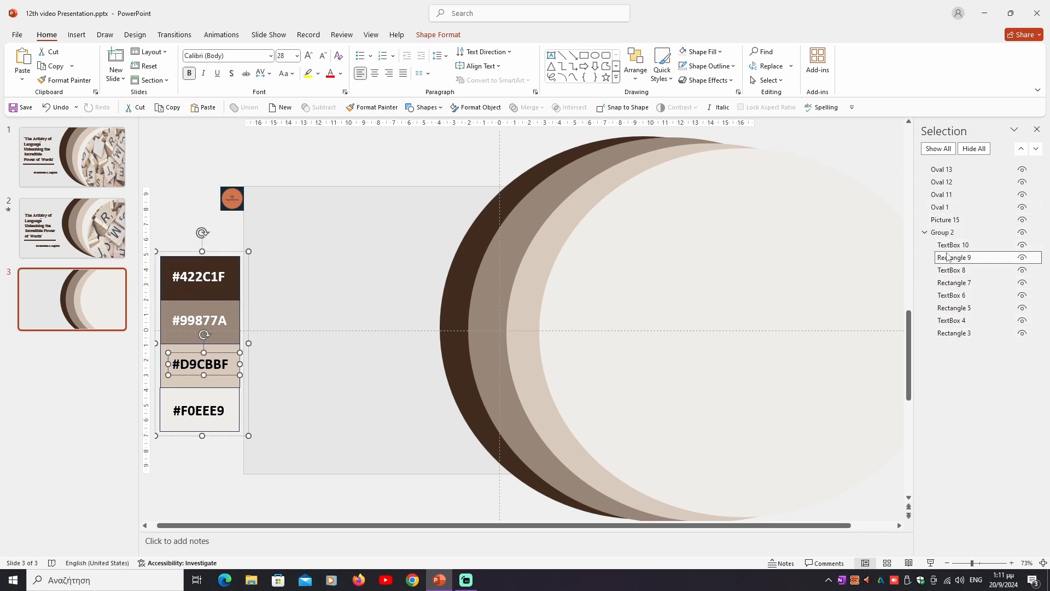
pyautogui.click(951, 245)
pyautogui.click(942, 232)
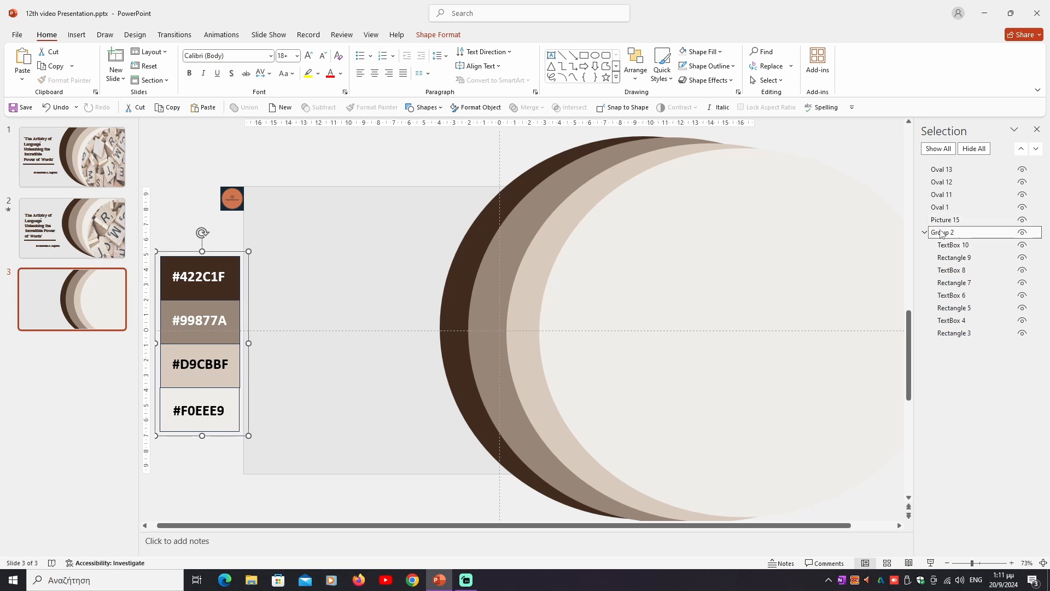
pyautogui.click(942, 220)
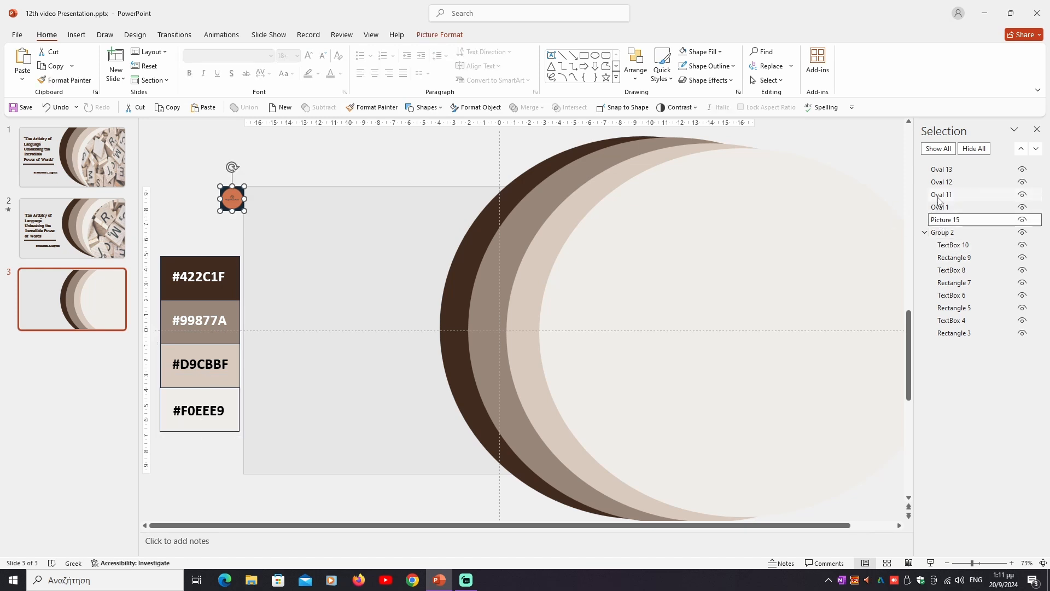
pyautogui.click(941, 196)
pyautogui.click(764, 284)
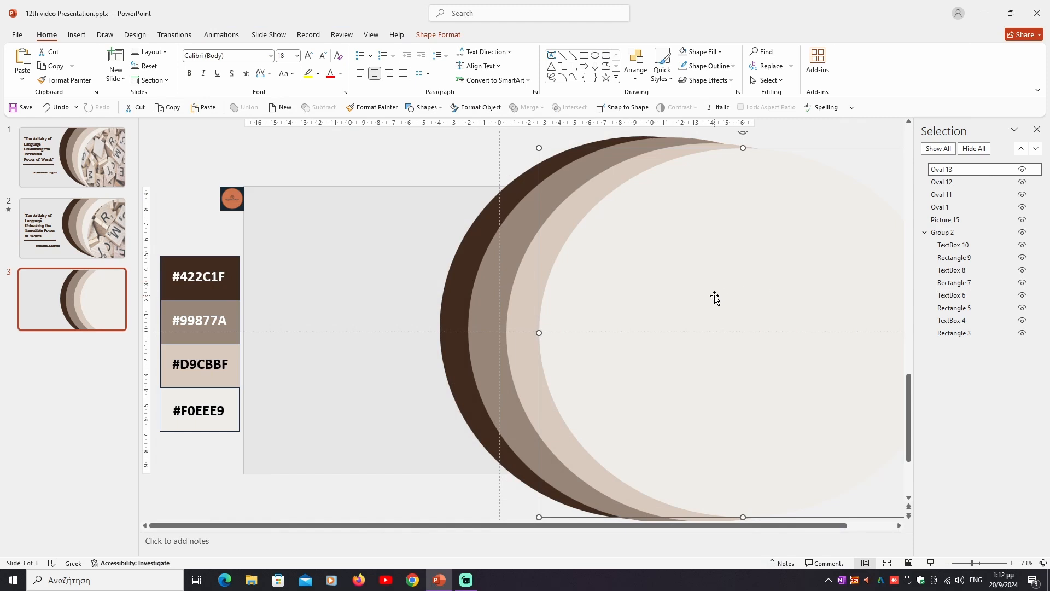
# - Insert the picture pexels-pixabay-278887.jpg from this device onto slide 3
pyautogui.click(76, 34)
pyautogui.click(87, 69)
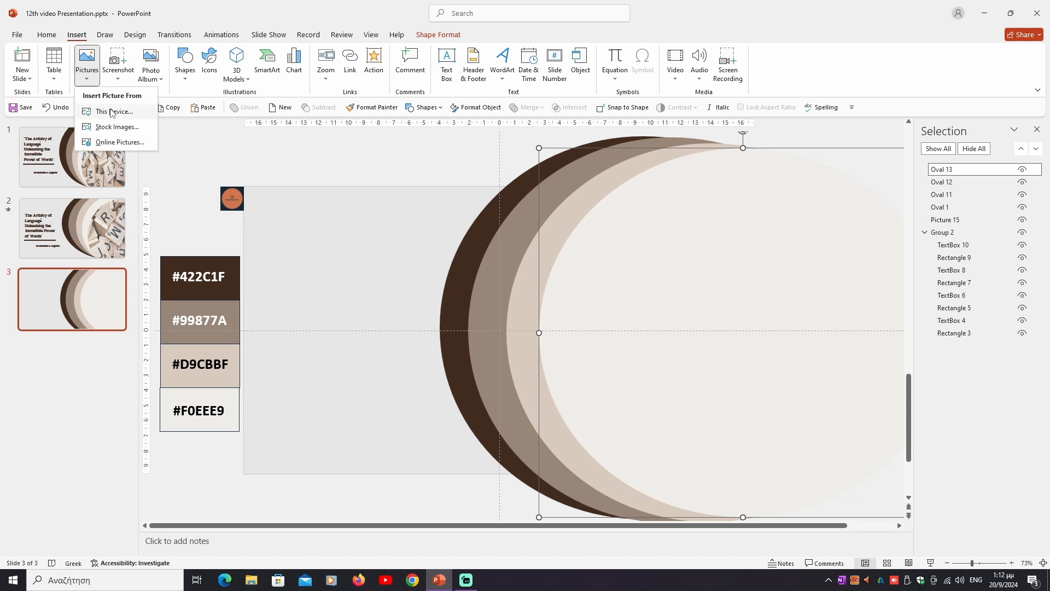
pyautogui.click(110, 111)
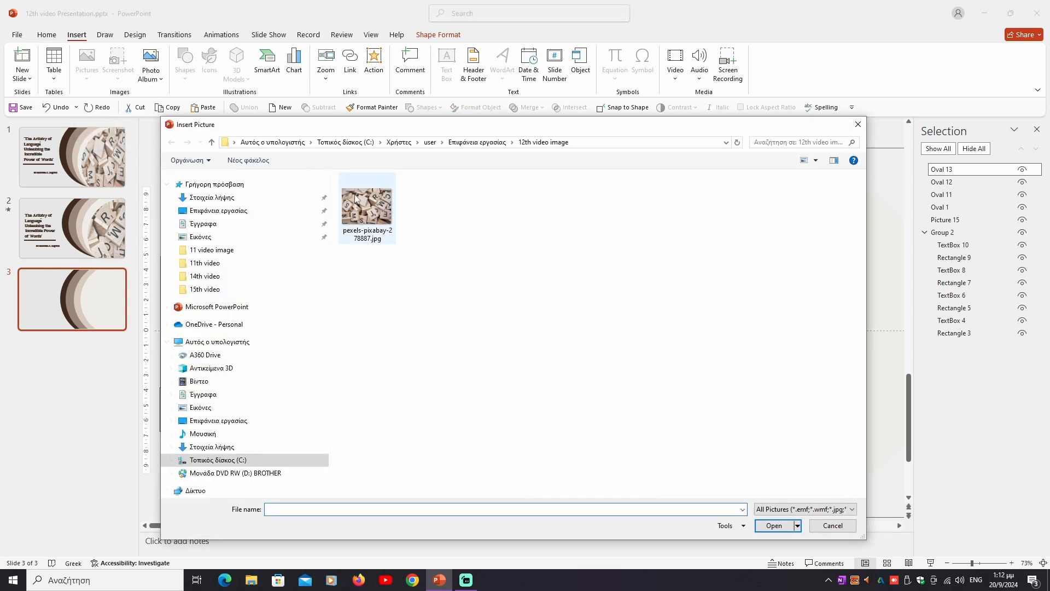
pyautogui.click(355, 199)
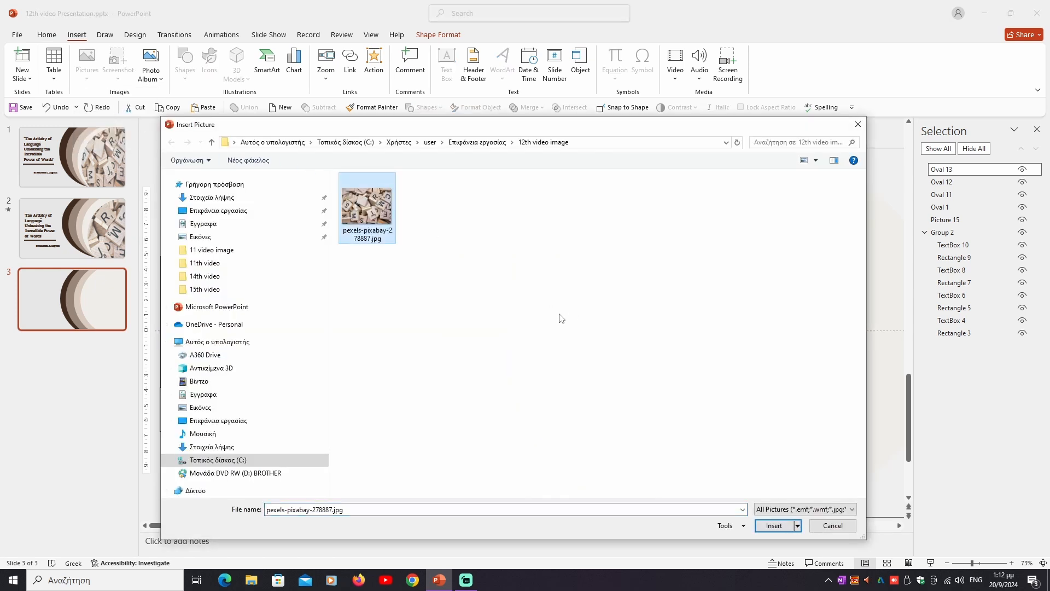
pyautogui.click(774, 525)
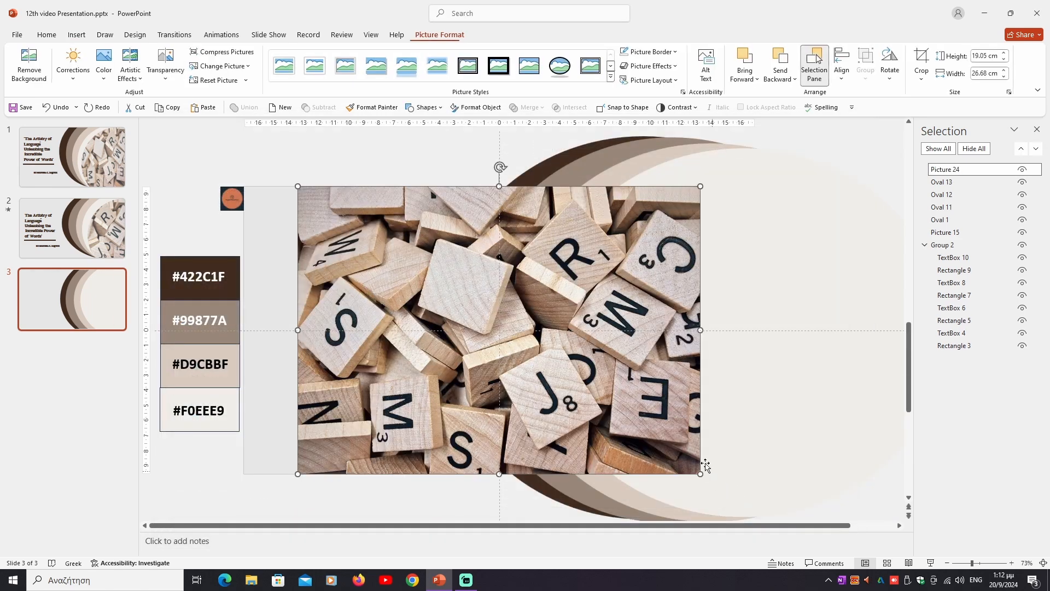
# - Cut the inserted letter-tile picture to the clipboard and close the Selection pane
pyautogui.rightClick(466, 317)
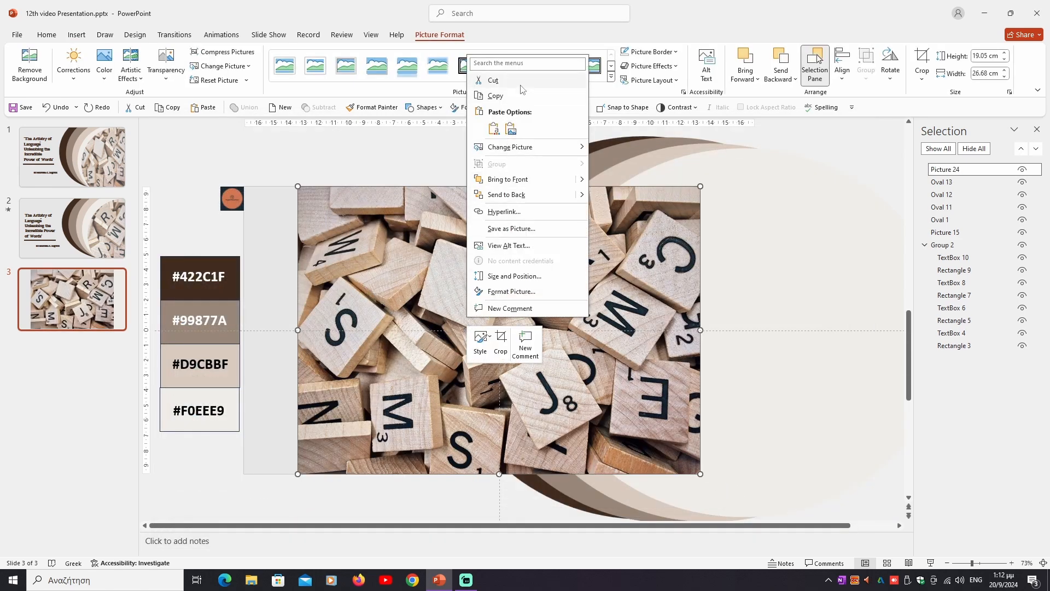
pyautogui.click(493, 80)
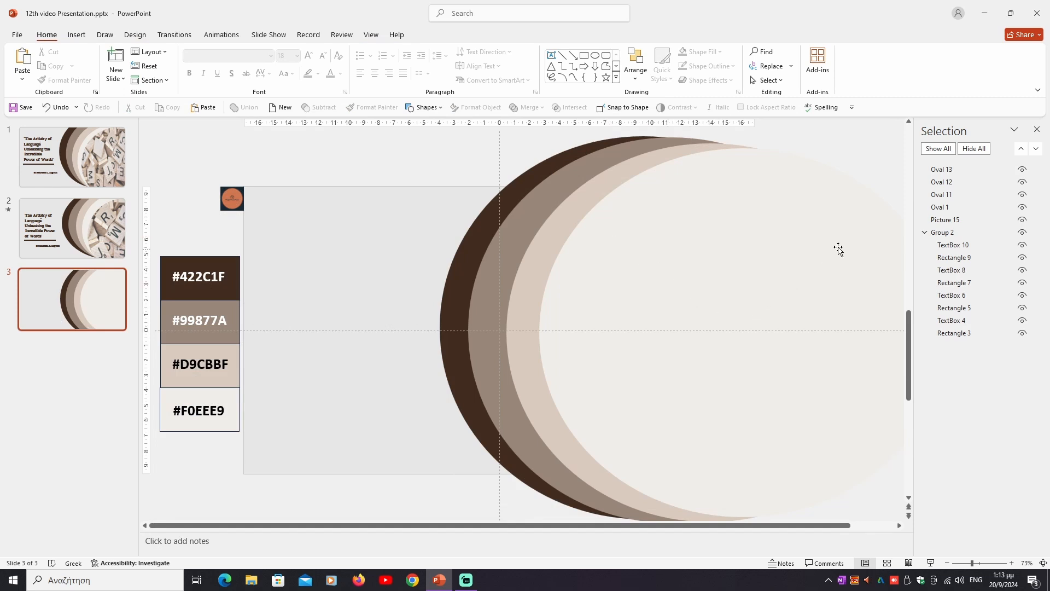
pyautogui.click(1036, 129)
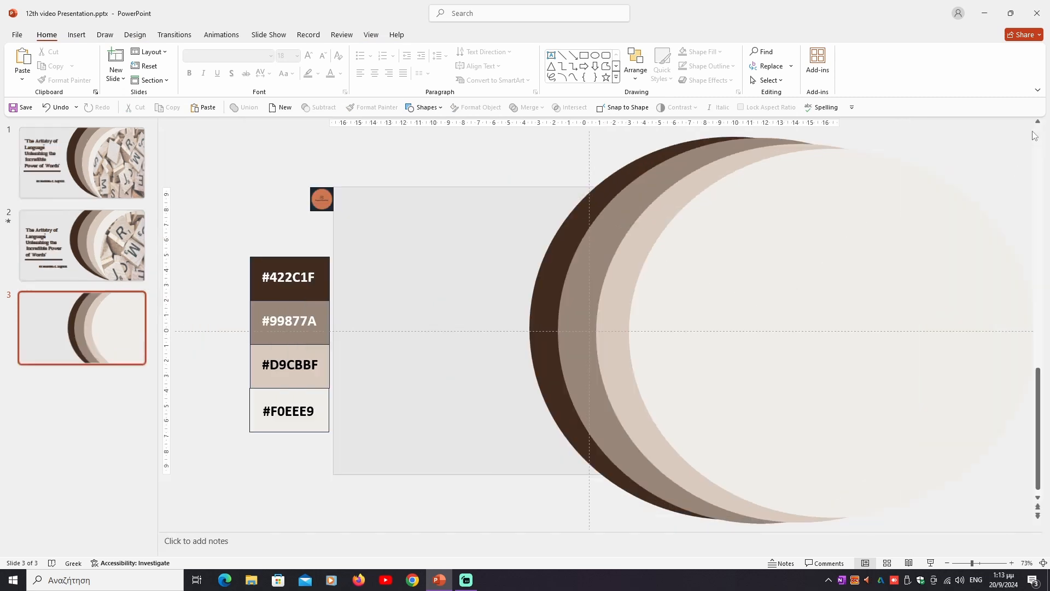
# - Fill the front #F0EEE9 oval with the letter-tile picture from the clipboard, using a picture or texture fill
pyautogui.click(777, 283)
pyautogui.rightClick(777, 283)
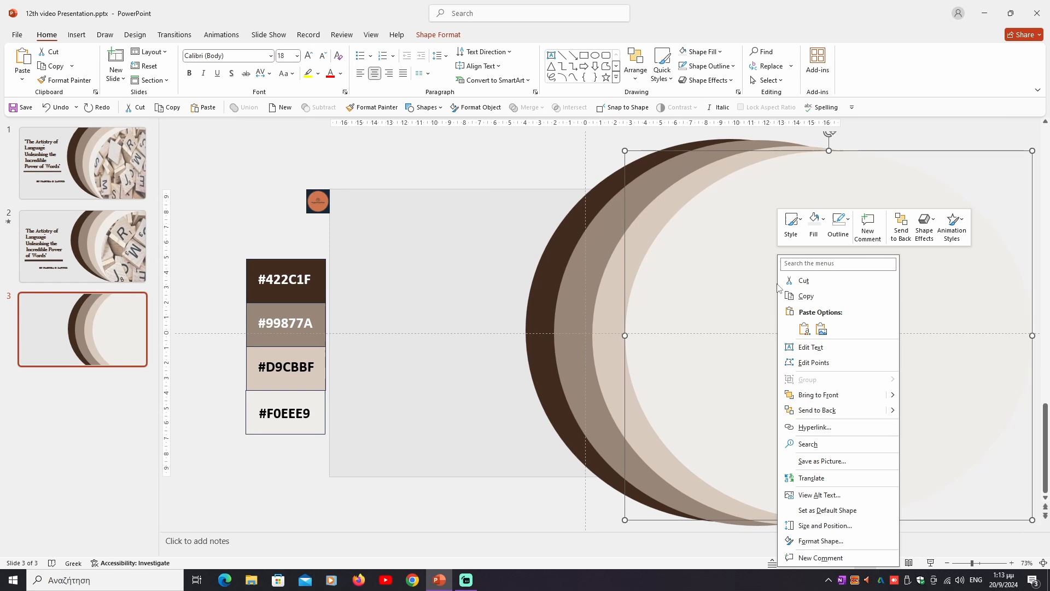
pyautogui.click(820, 551)
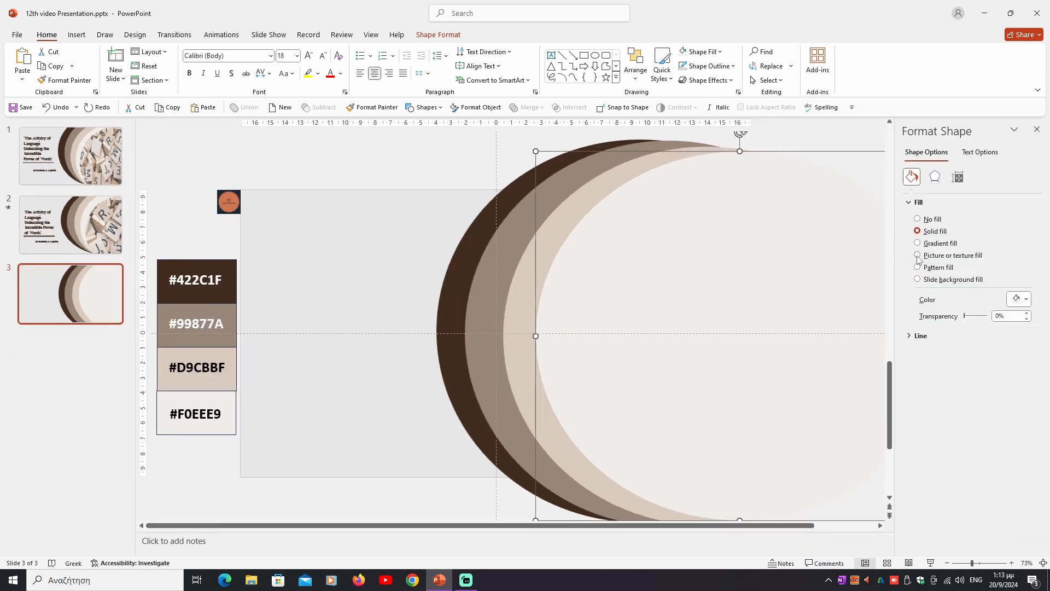
pyautogui.click(918, 256)
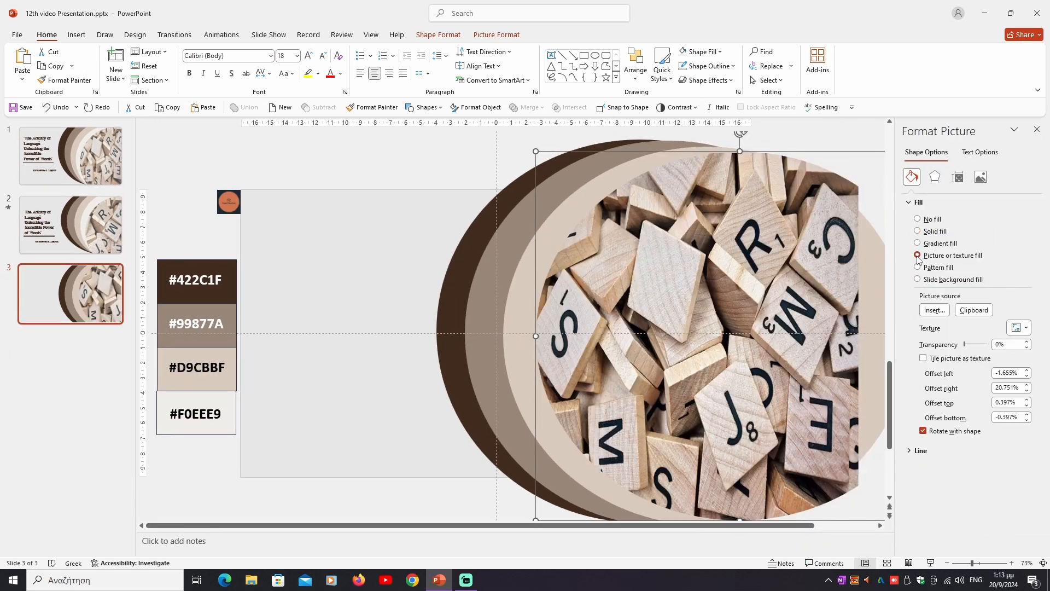
pyautogui.click(983, 312)
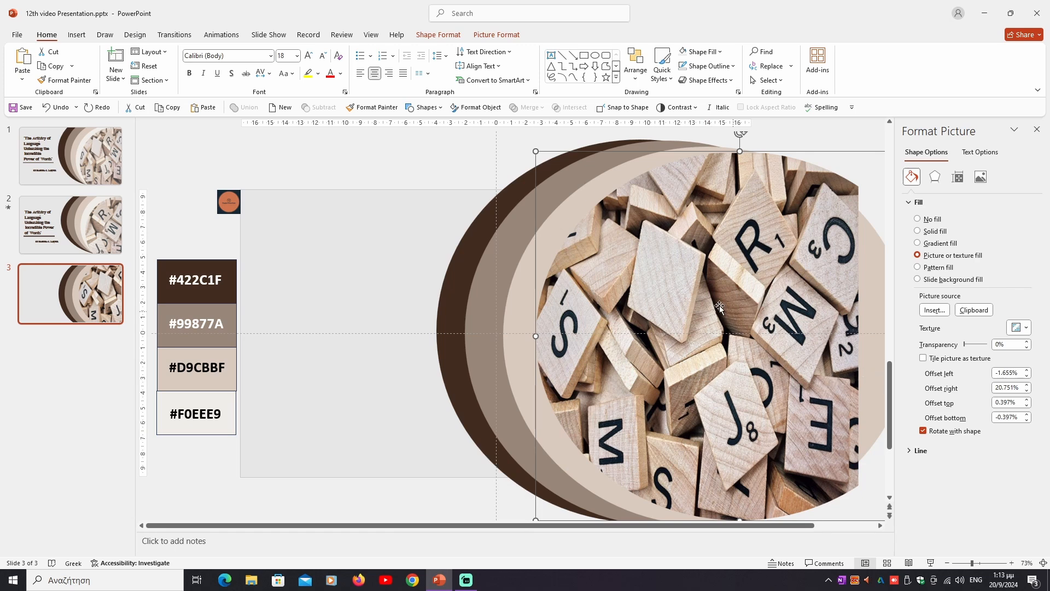
# - Bring up the picture formatting commands for the front oval's letter-tile fill
pyautogui.click(494, 34)
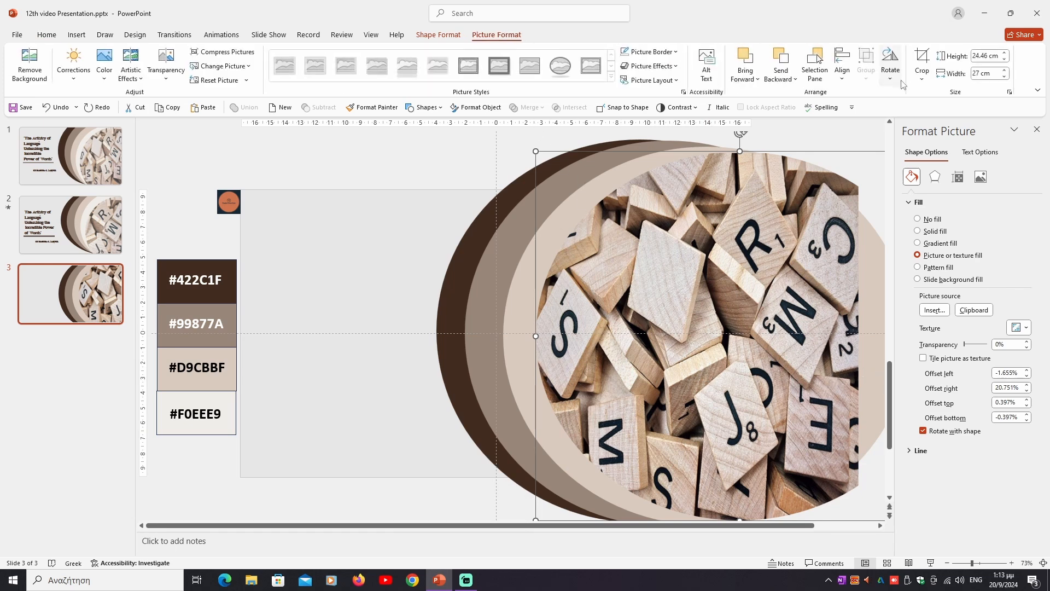